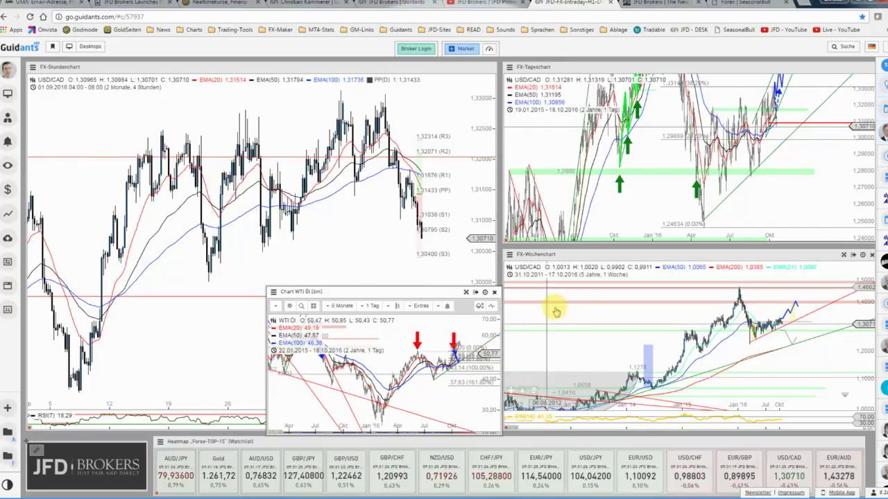
- Open the weekly USD/CAD chart for editing, showing its EMA(50), EMA(200) and EMA(21) object list
click(853, 255)
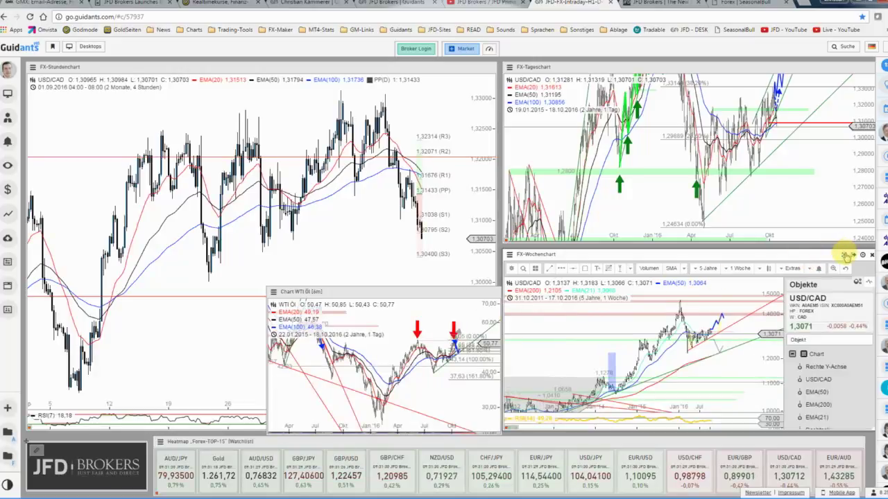
- Maximize the weekly USD/CAD chart, zoom in to about three years and pan to recent prices
click(844, 255)
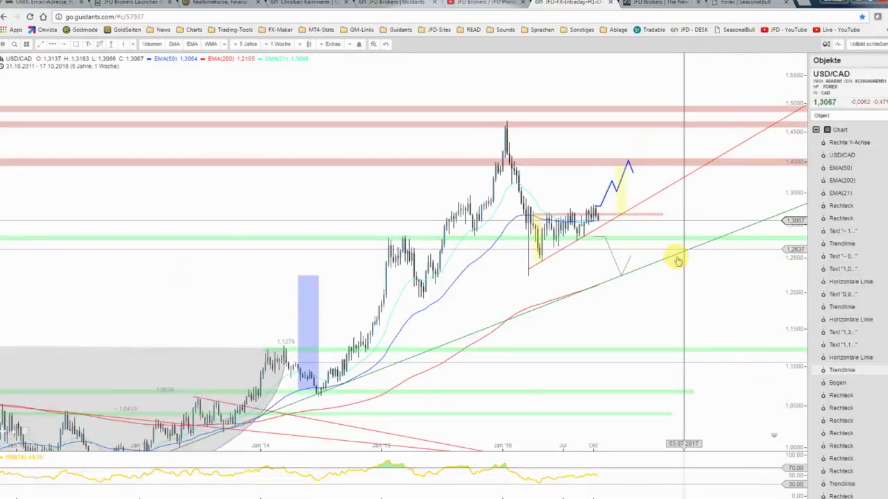
scroll(648, 248, up, 1)
scroll(645, 246, up, 1)
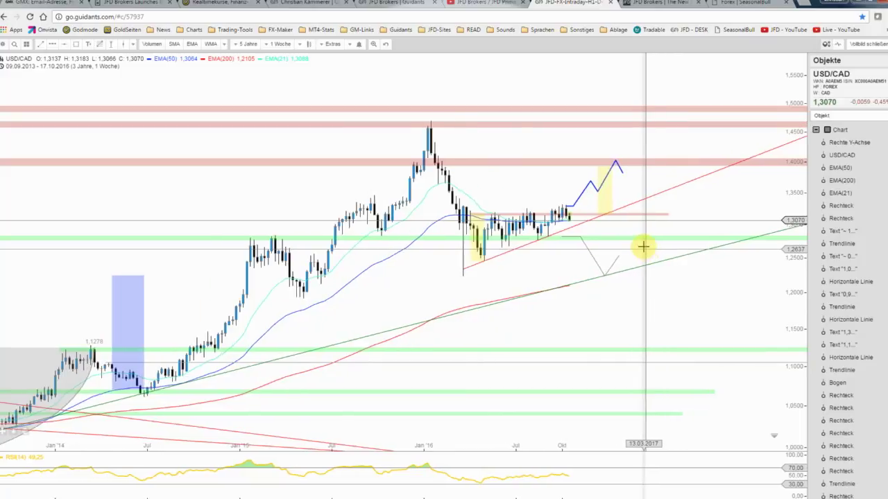
scroll(718, 211, up, 1)
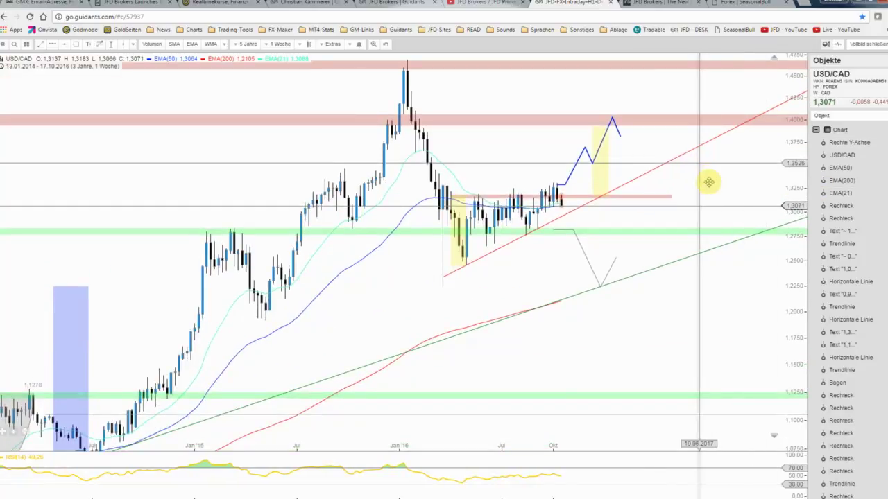
drag(708, 183, 715, 200)
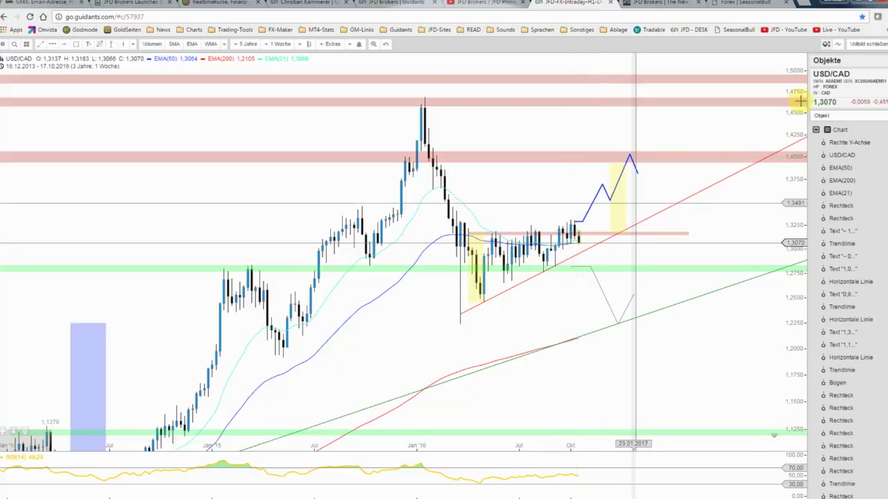
- Back on the desktop, enlarge the weekly USD/CAD panel, then move and enlarge the WTI oil panel
click(864, 47)
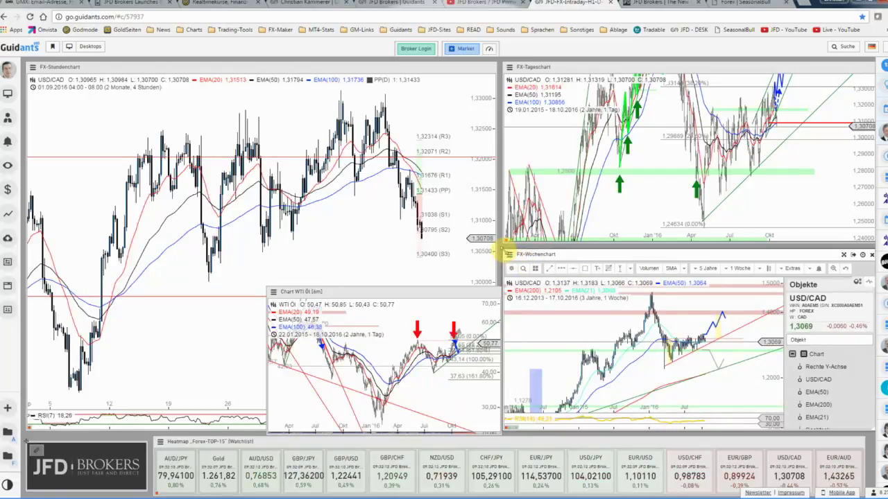
drag(509, 255, 479, 133)
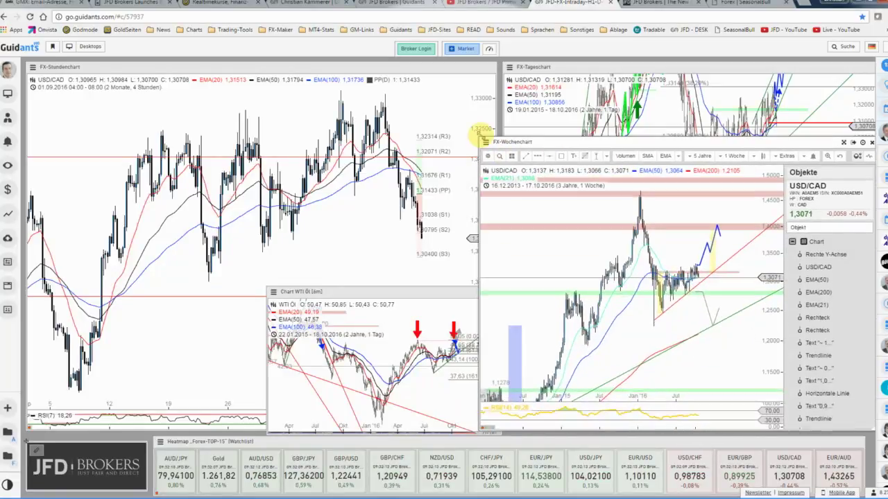
click(391, 289)
drag(394, 292, 337, 140)
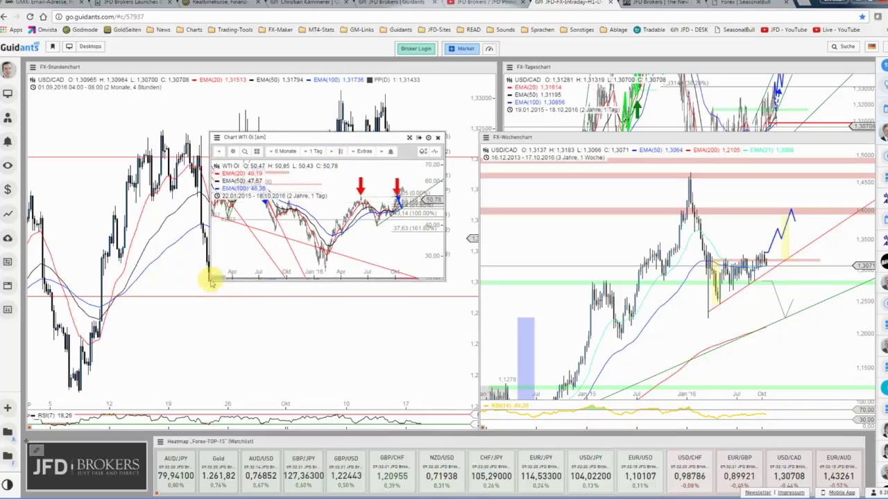
mouse_move(445, 280)
mouse_down()
mouse_move(479, 434)
mouse_move(464, 423)
mouse_up()
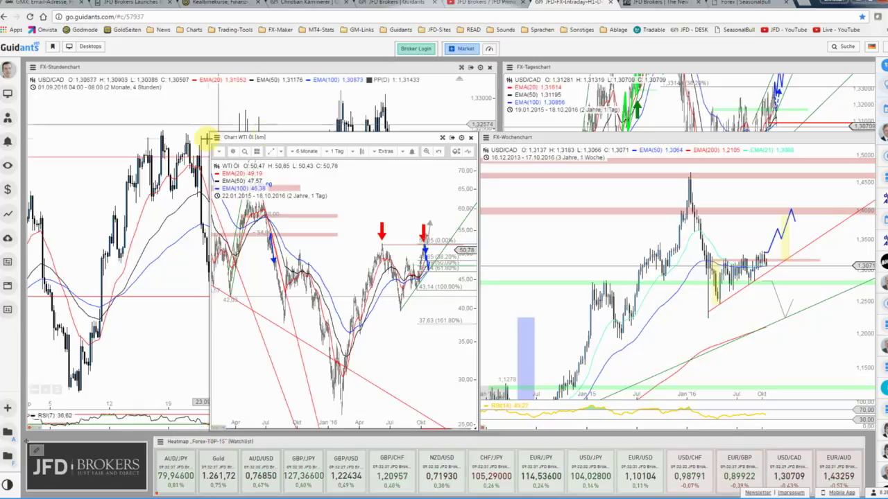
- Move the WTI oil panel to the desktop's left edge and widen it
drag(188, 134, 89, 132)
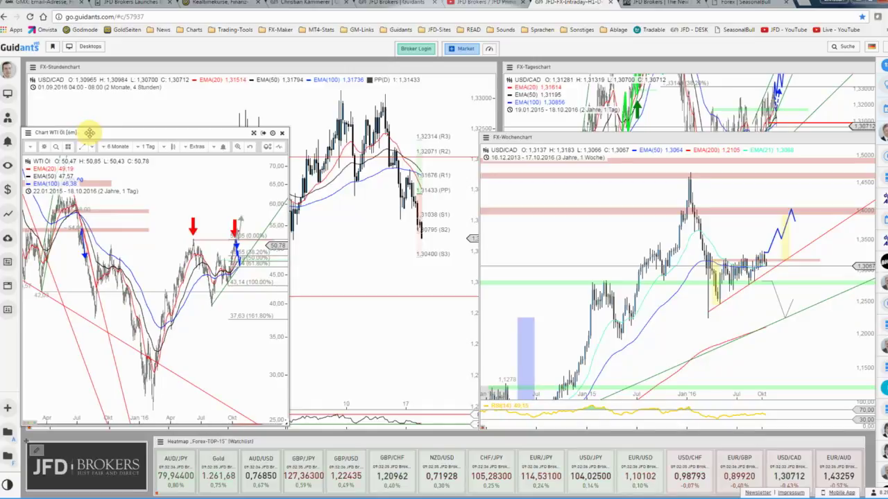
drag(287, 424, 476, 425)
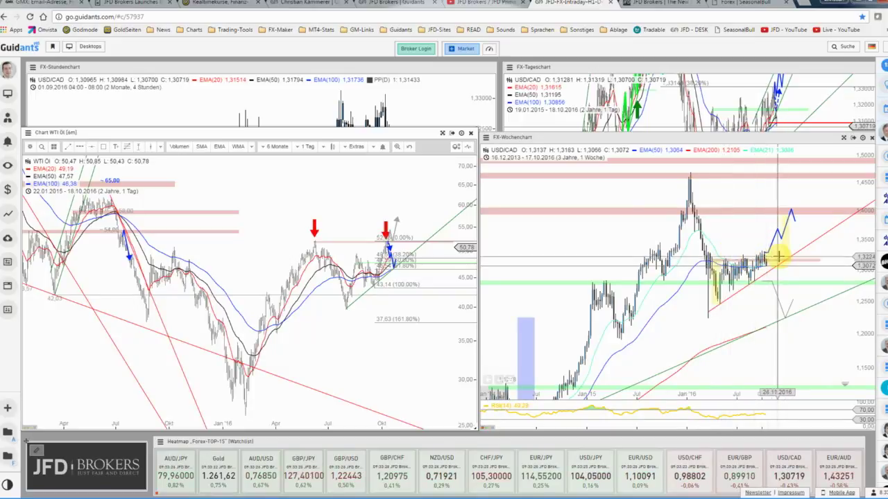
- Zoom the WTI chart to six months, stretch its price scale, and add a rising blue-path leg
double_click(353, 361)
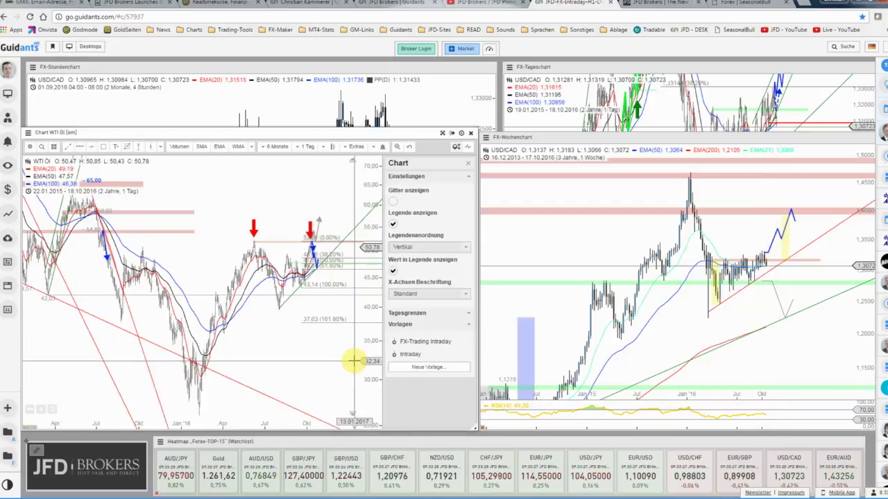
scroll(323, 359, up, 2)
scroll(323, 358, up, 2)
scroll(322, 357, up, 2)
scroll(323, 353, up, 1)
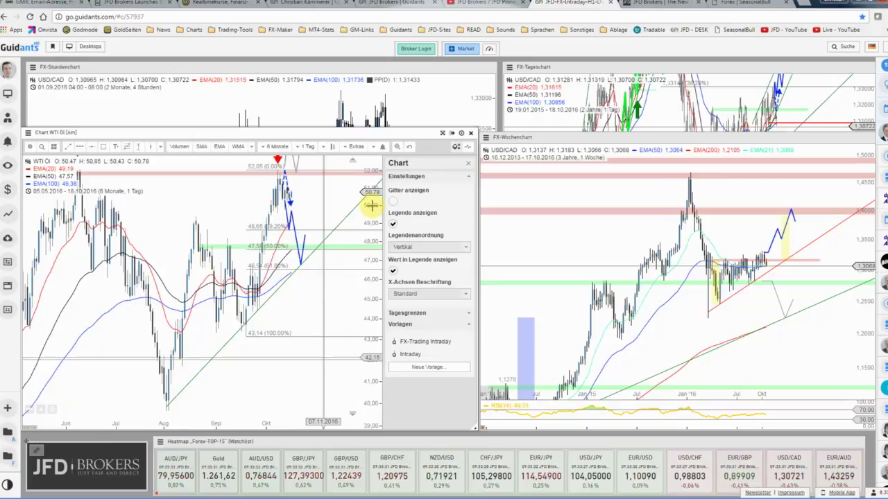
mouse_move(372, 200)
mouse_down()
mouse_move(376, 225)
mouse_move(321, 236)
mouse_up()
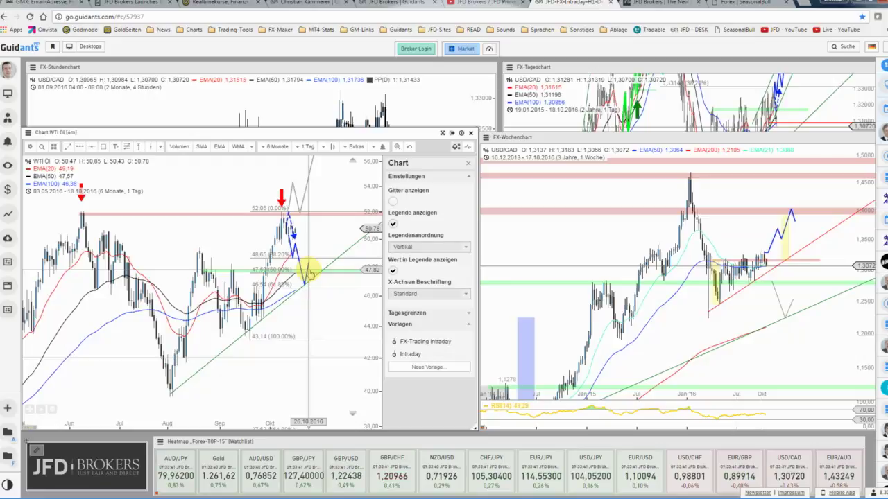
click(310, 267)
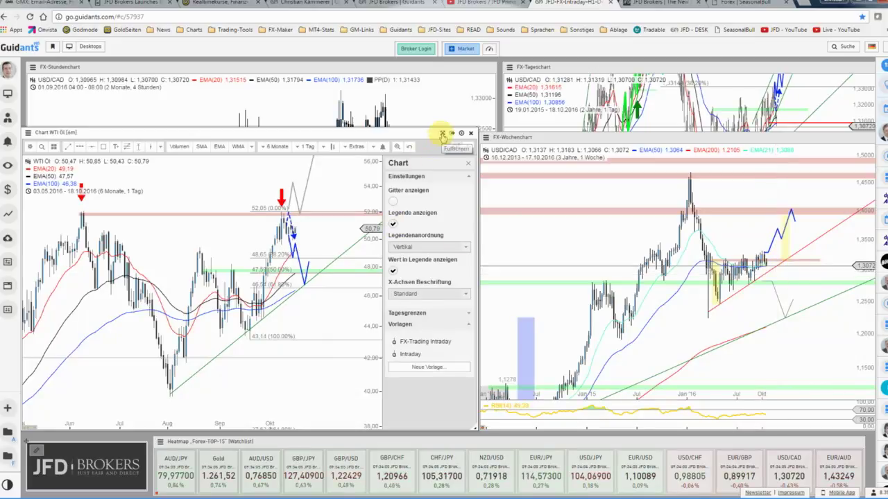
- Maximize the six-month WTI oil chart to fill the Guidants window
click(462, 149)
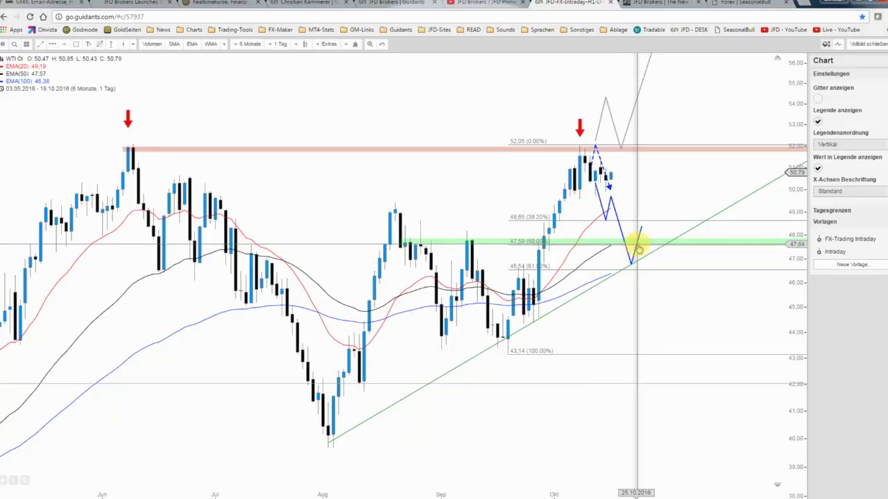
- Shift the dashed blue path right, with its peak near 51.85 and end on 26.10.2016
click(600, 160)
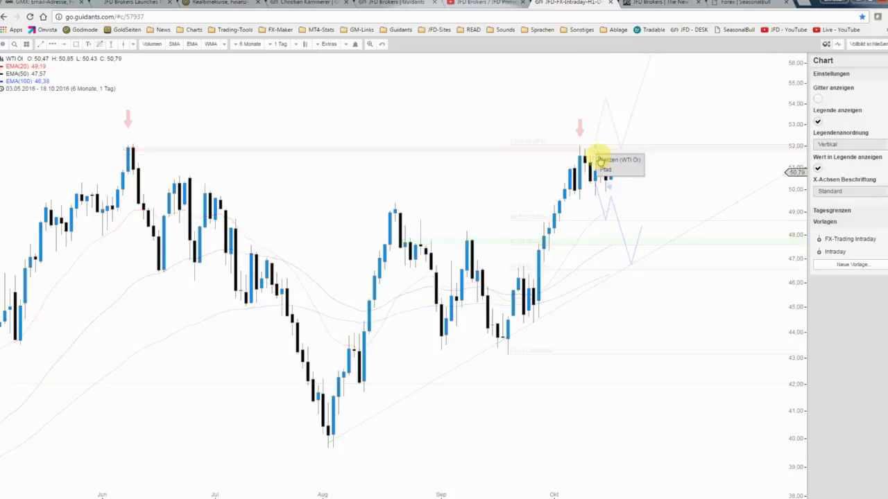
click(606, 169)
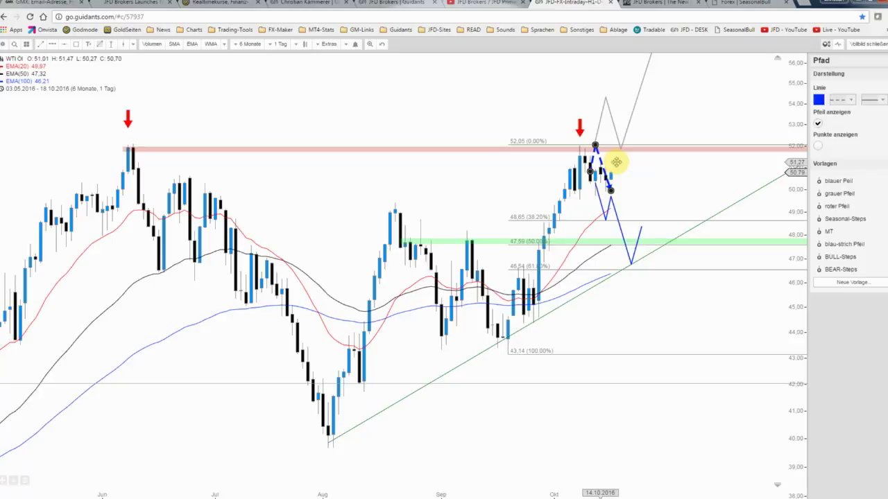
drag(616, 161, 639, 162)
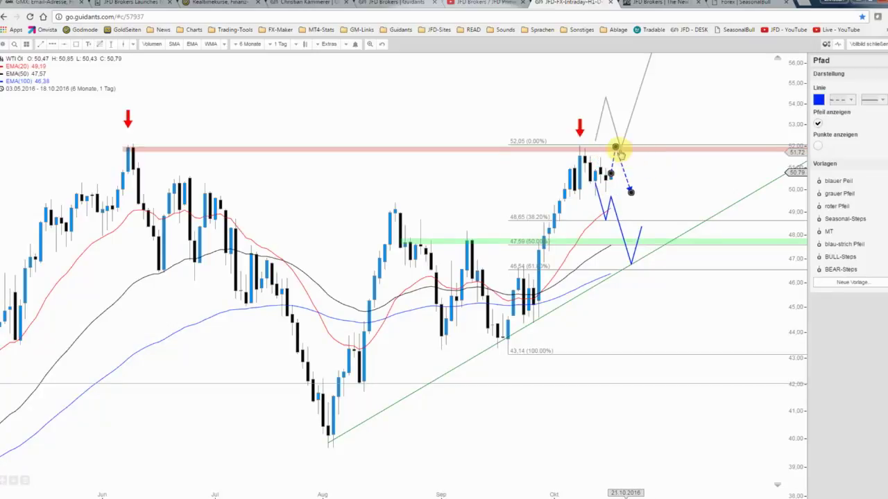
drag(616, 147, 620, 147)
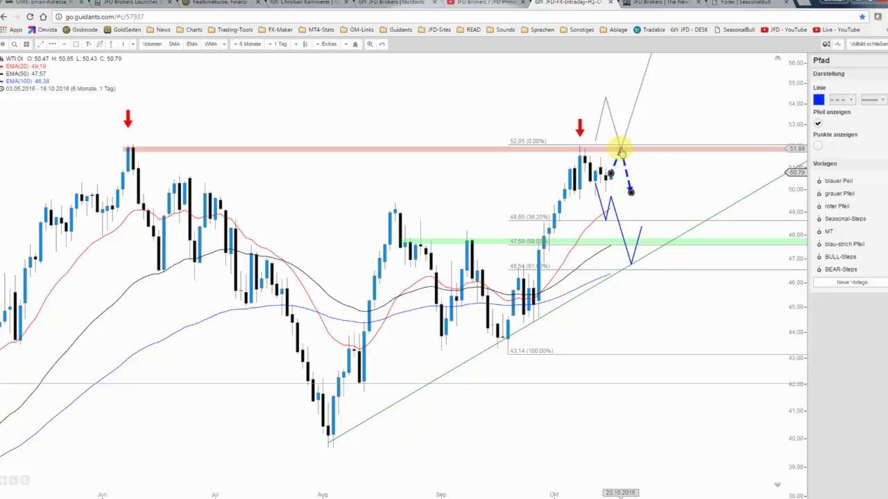
mouse_move(631, 192)
mouse_down()
mouse_move(654, 206)
mouse_move(653, 216)
mouse_move(645, 209)
mouse_up()
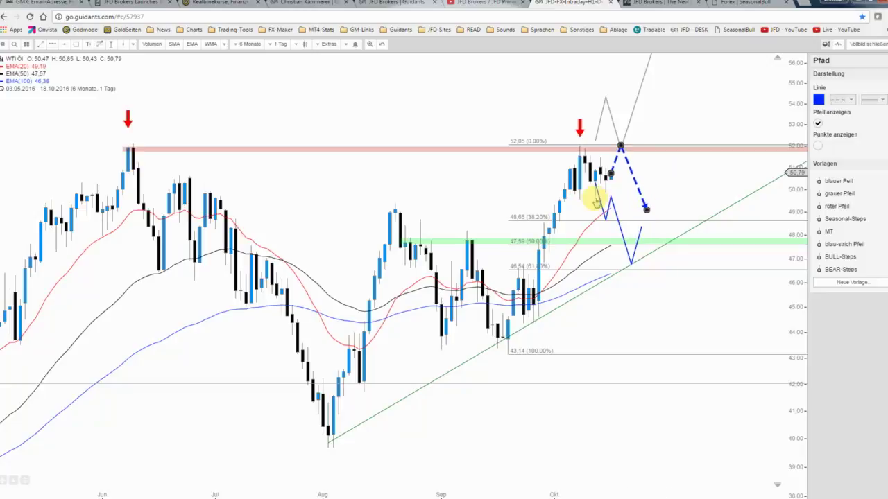
- Shift the solid blue zigzag right, lowering its bottom to about 46.53 and end to 48.10
click(599, 199)
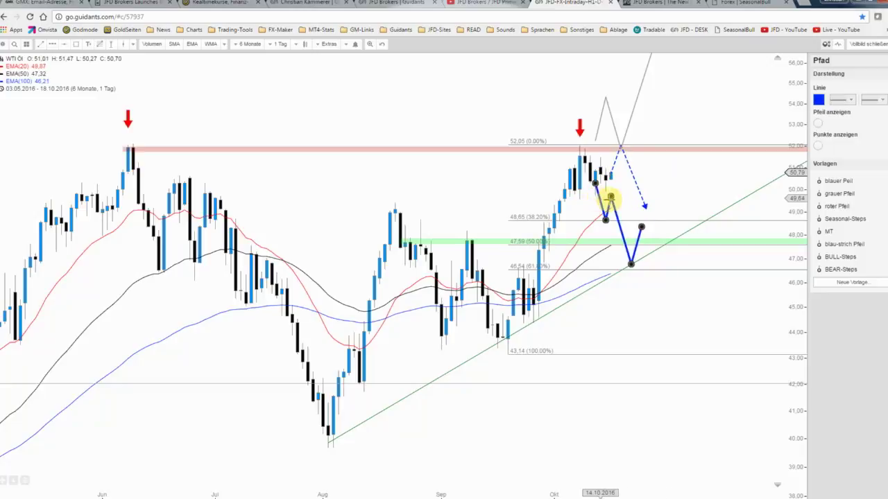
drag(621, 200, 639, 202)
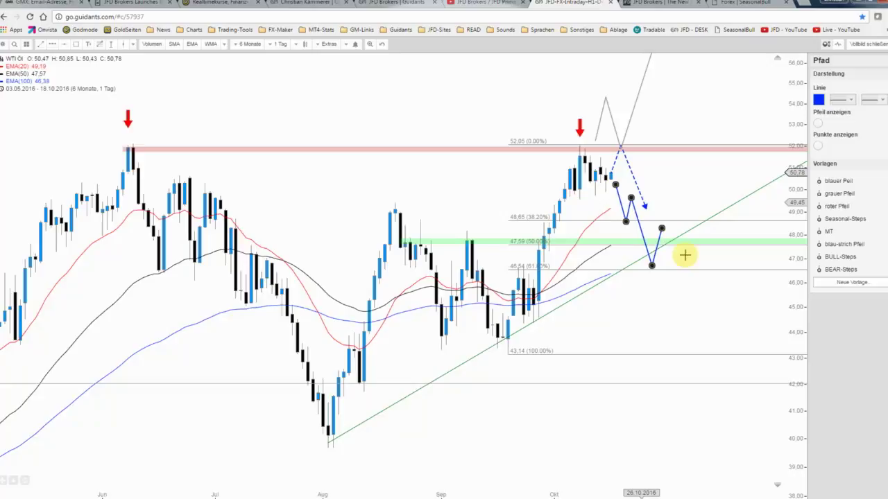
drag(654, 273, 654, 274)
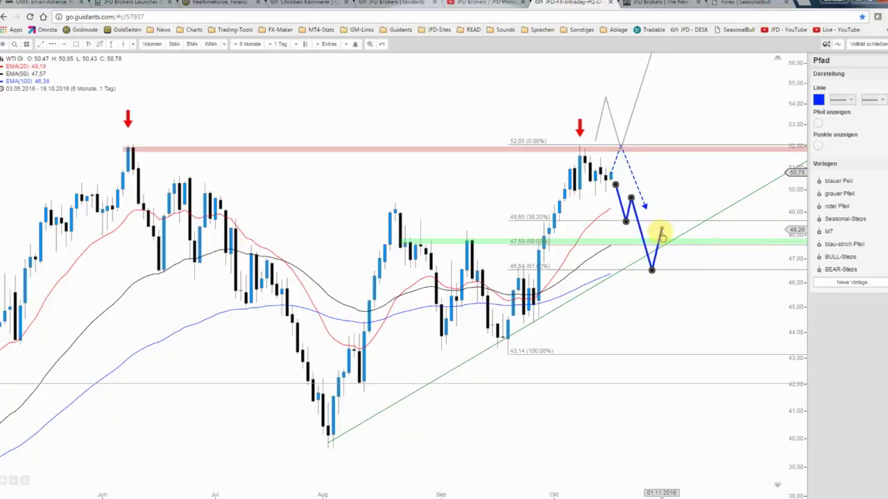
drag(660, 233, 661, 238)
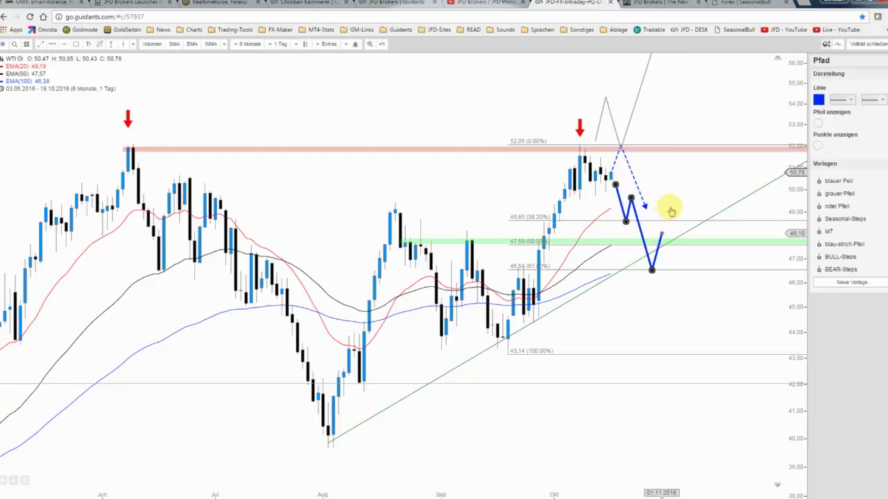
click(671, 209)
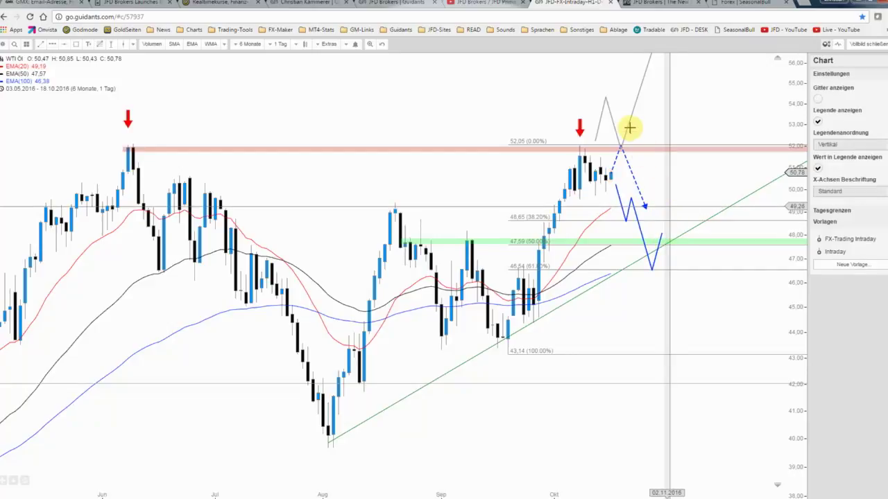
- Settle the grey path on the 52 resistance line and move the seasonality chart lower right
drag(629, 127, 656, 127)
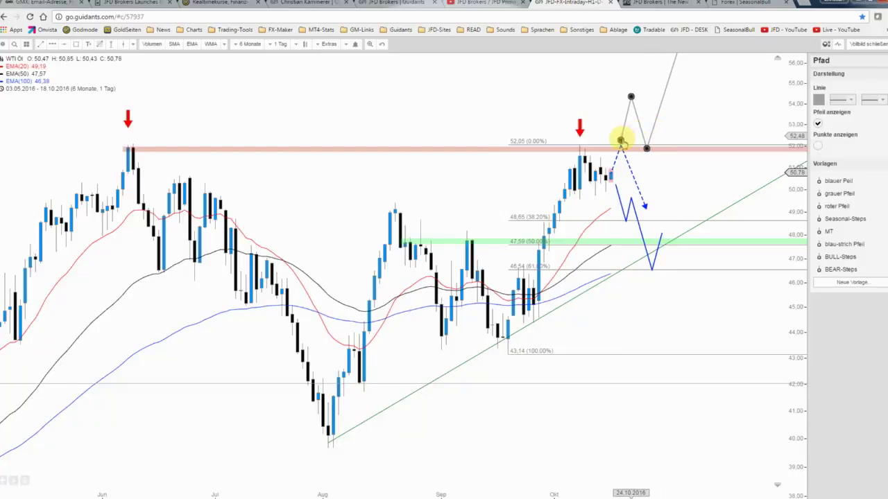
drag(619, 142, 615, 140)
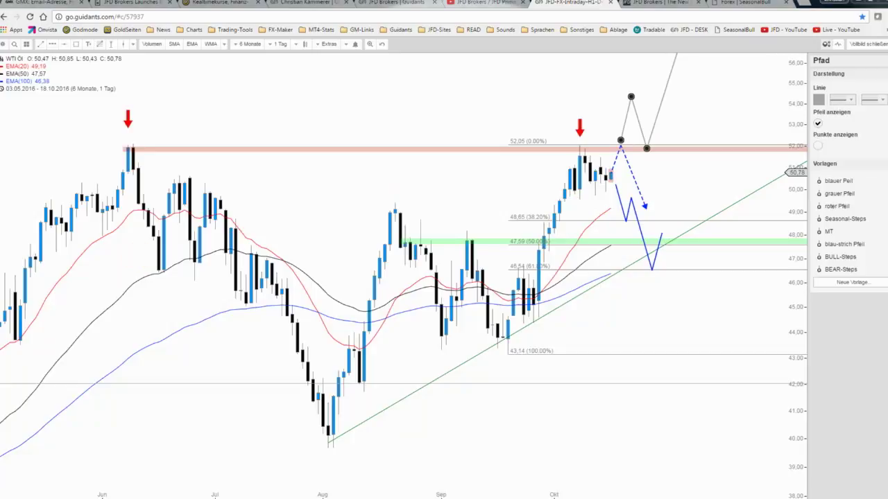
drag(211, 204, 680, 315)
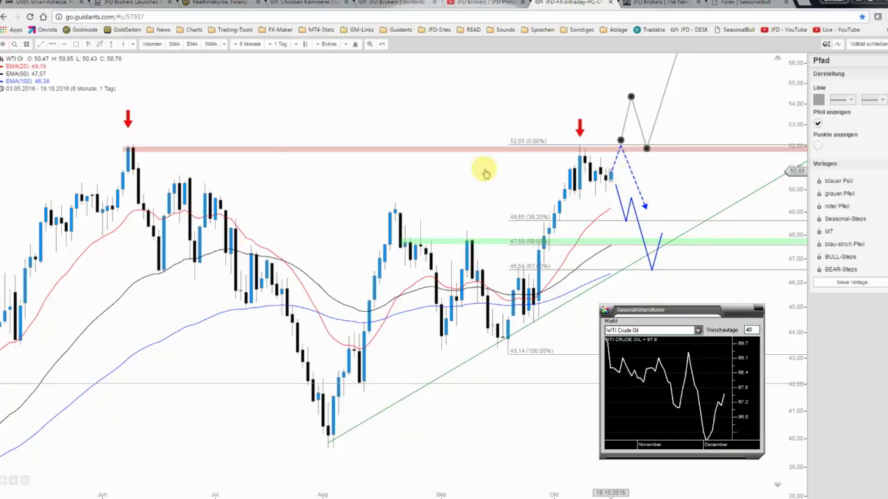
- Save the WTI oil chart, return to the desktop, and maximize the daily USD/CAD chart
click(3, 46)
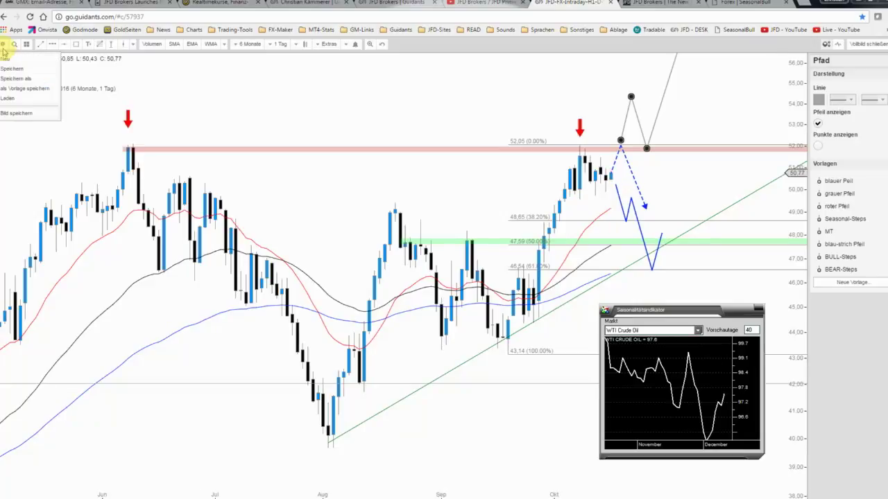
click(10, 69)
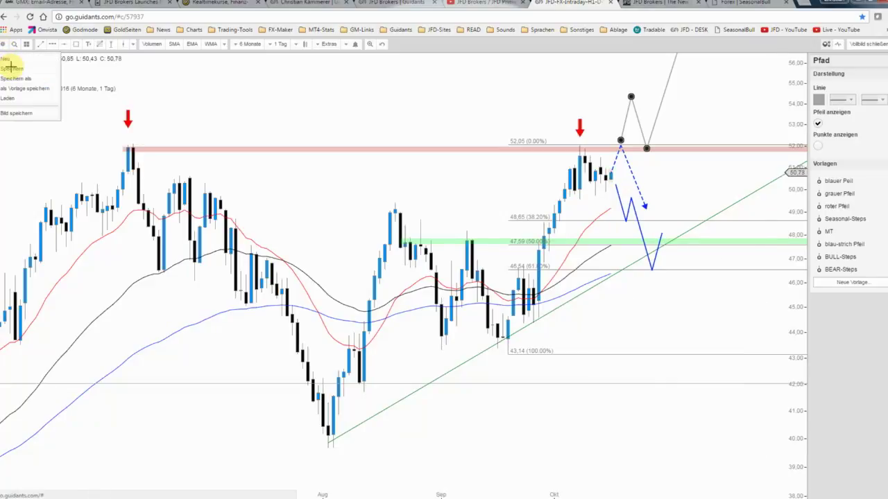
click(858, 45)
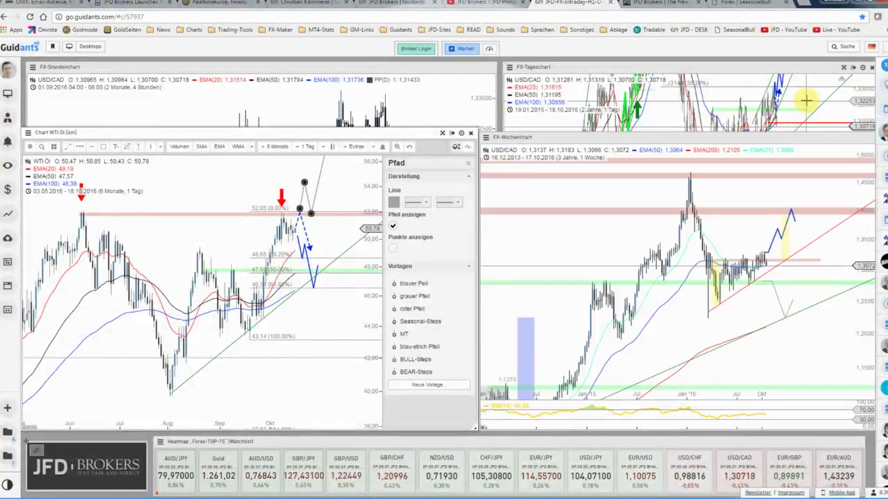
click(843, 70)
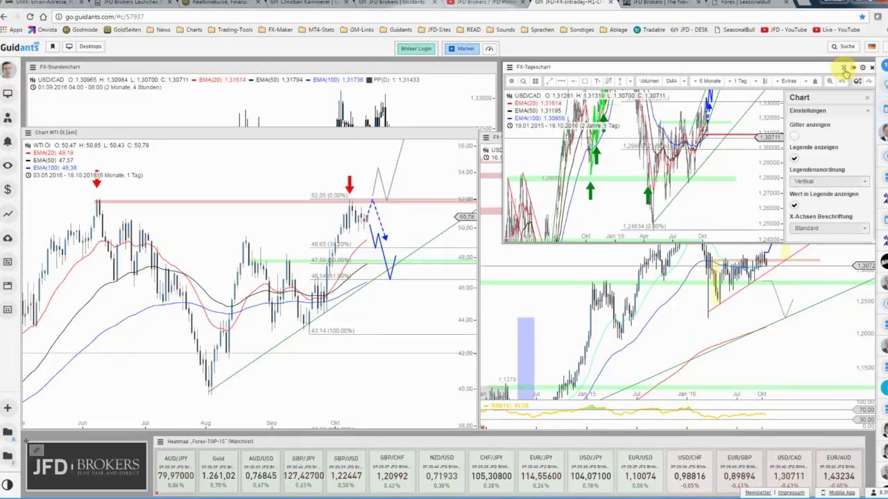
click(844, 68)
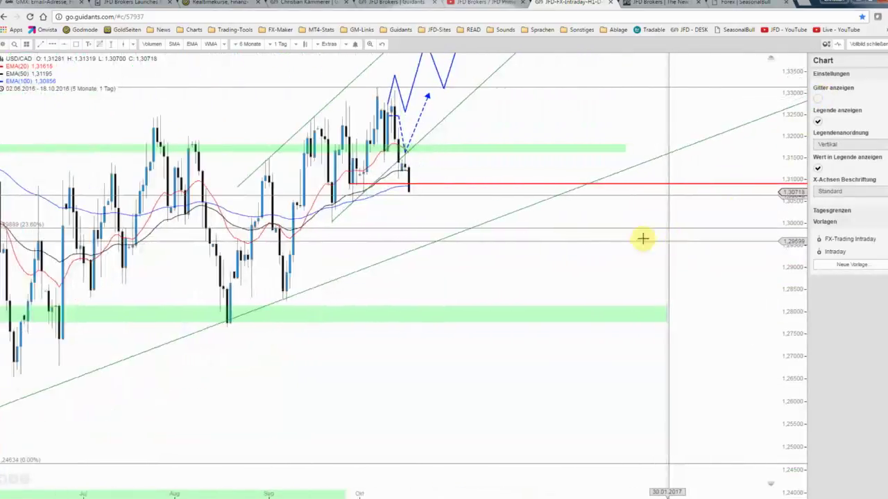
scroll(617, 273, up, 2)
scroll(651, 313, down, 1)
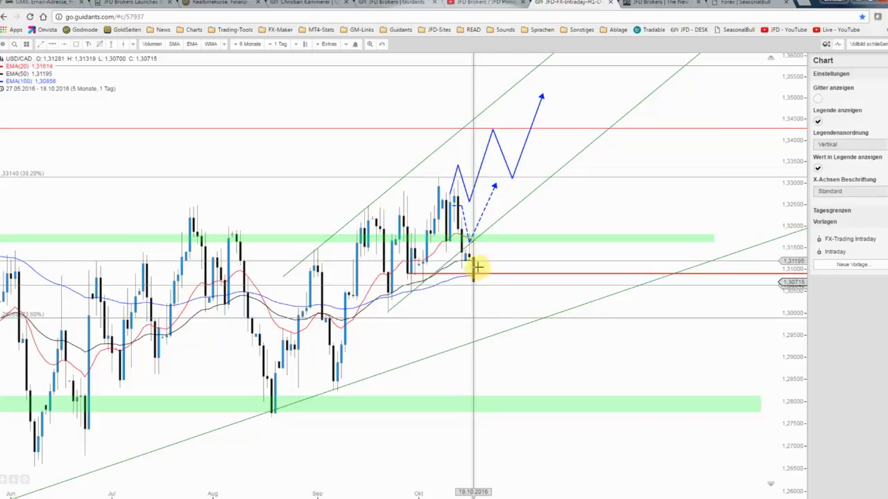
- Delete the solid blue path, the dashed blue arrow and the red horizontal line near 1.309
click(481, 166)
right_click(481, 165)
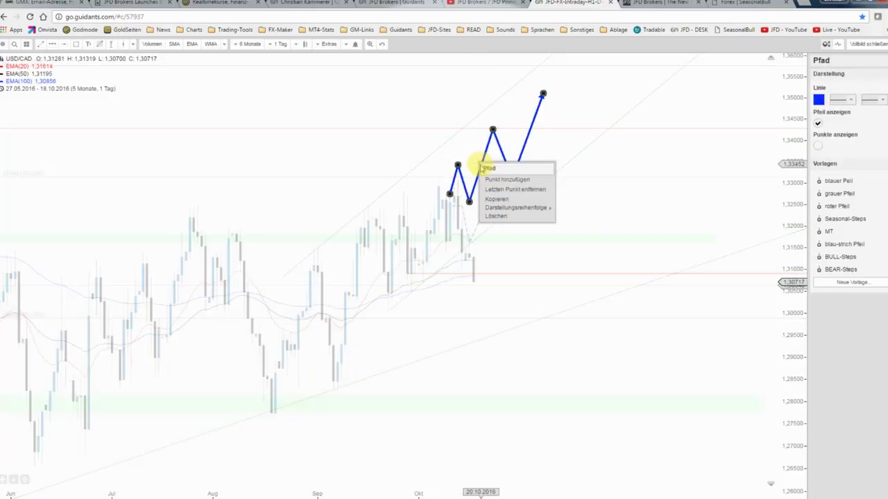
click(490, 215)
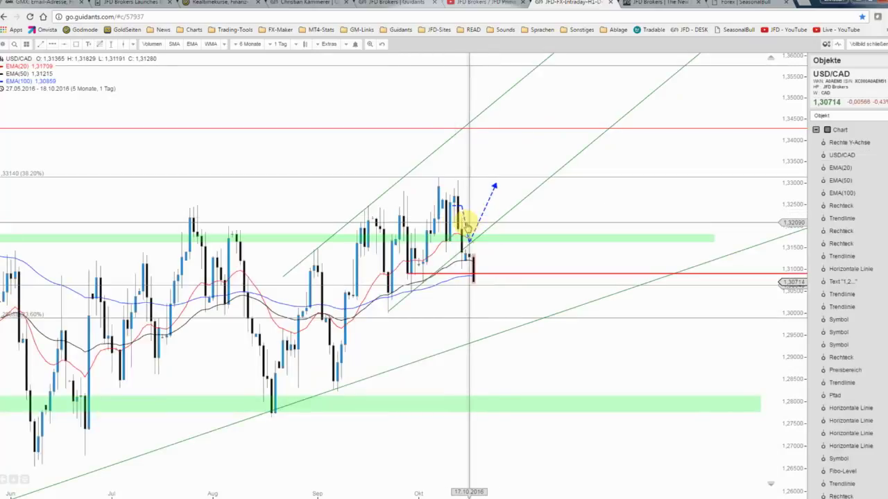
right_click(464, 222)
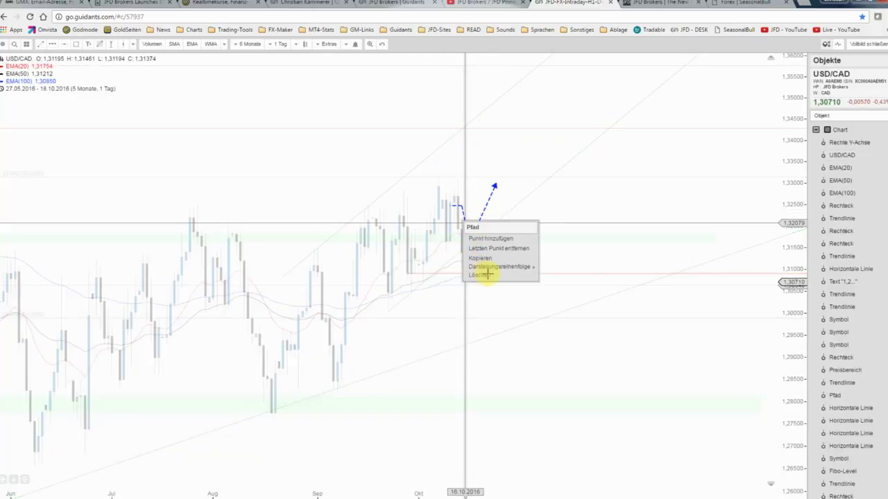
click(485, 275)
right_click(499, 275)
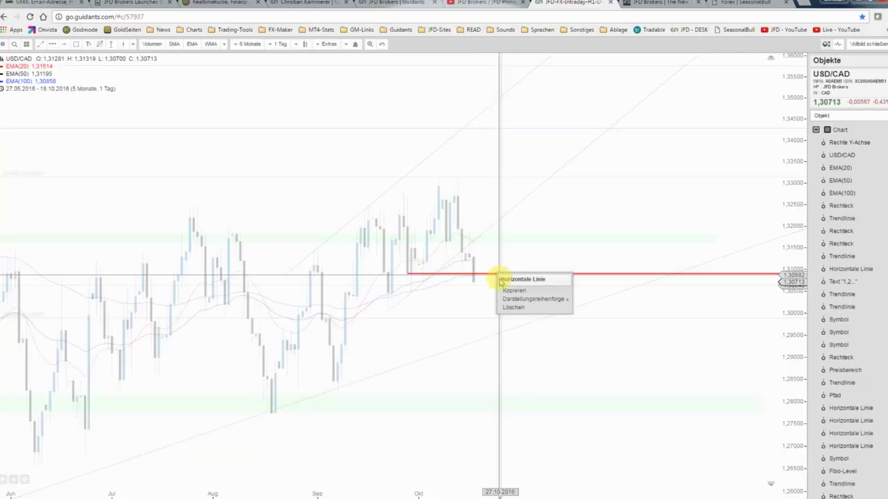
click(512, 307)
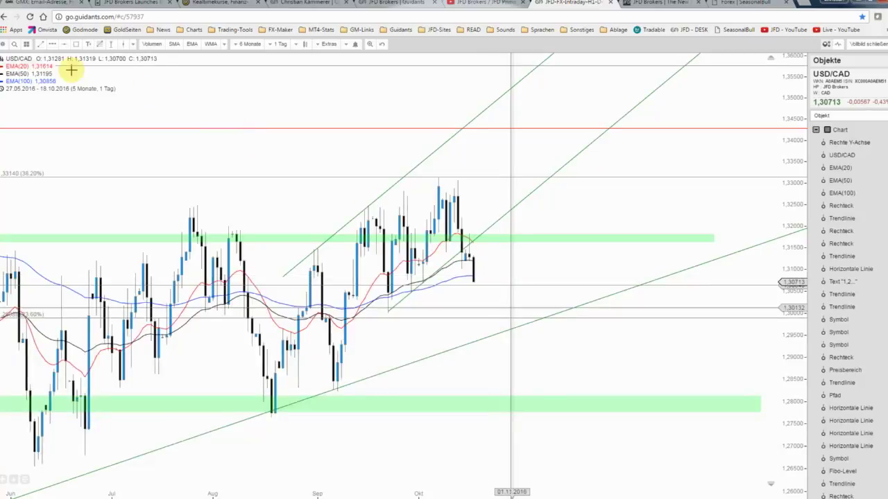
- Draw a blue-arrow path from the last candle down to the trendline, then up toward 1.322
click(52, 44)
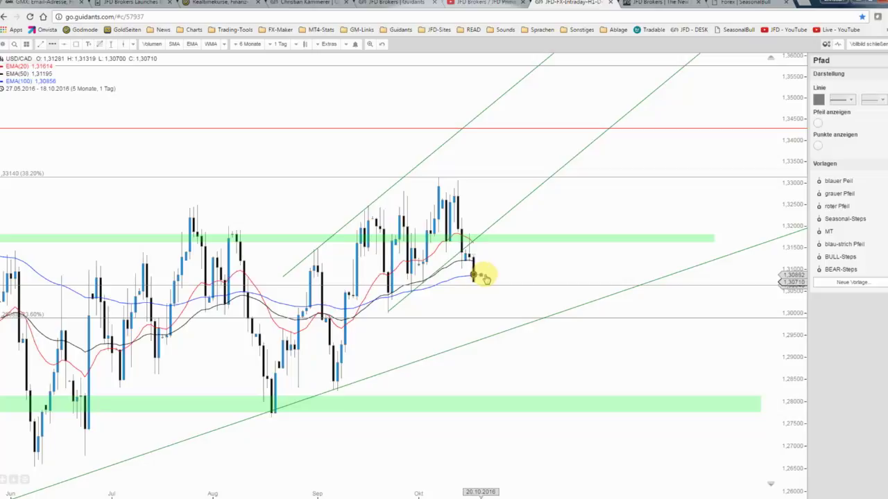
click(484, 276)
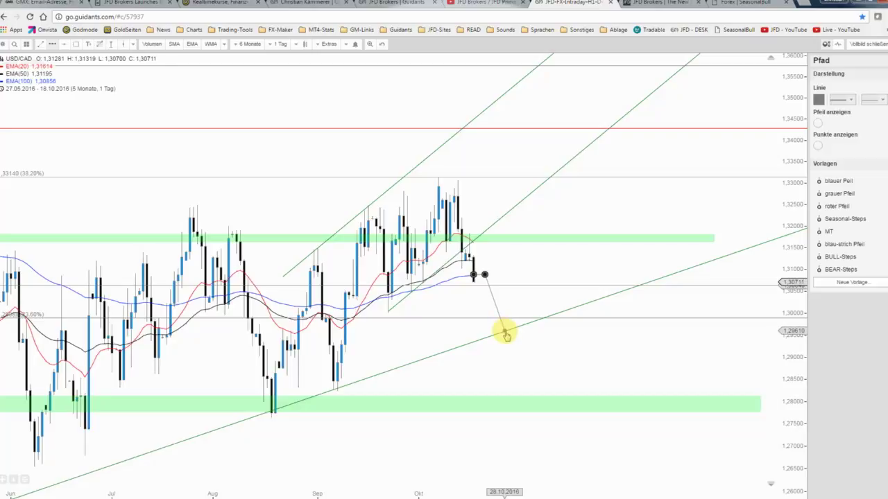
click(505, 333)
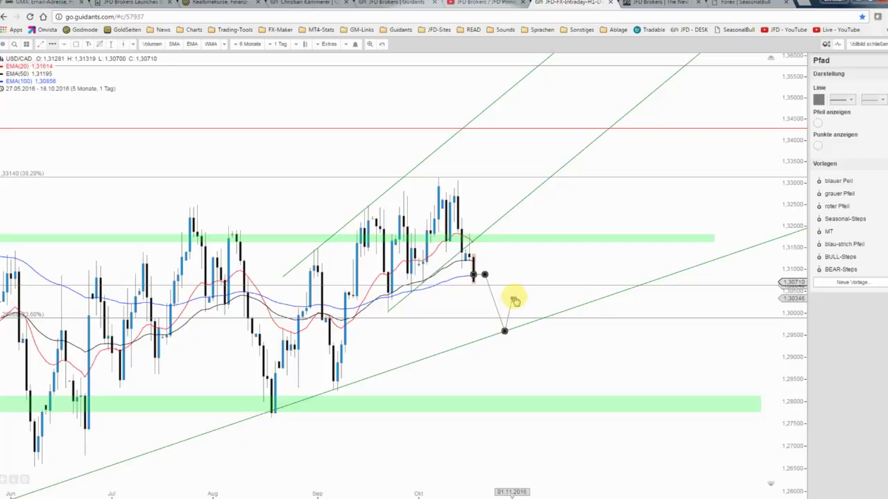
double_click(551, 208)
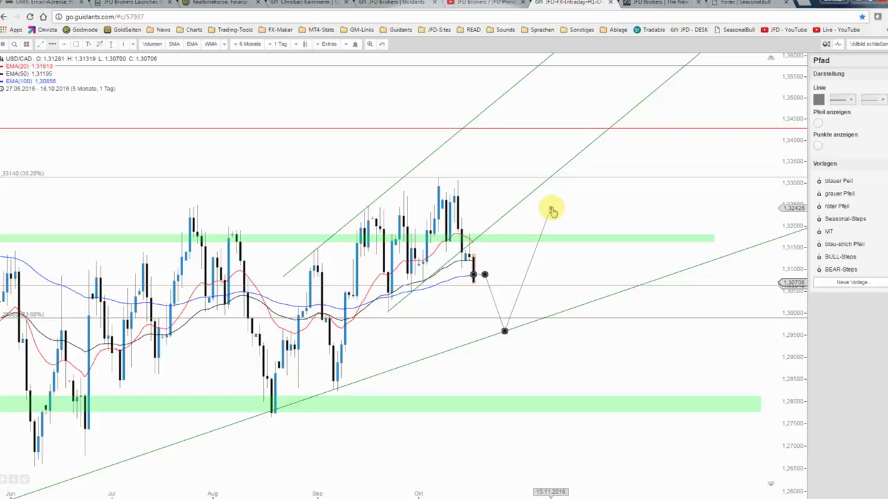
click(837, 181)
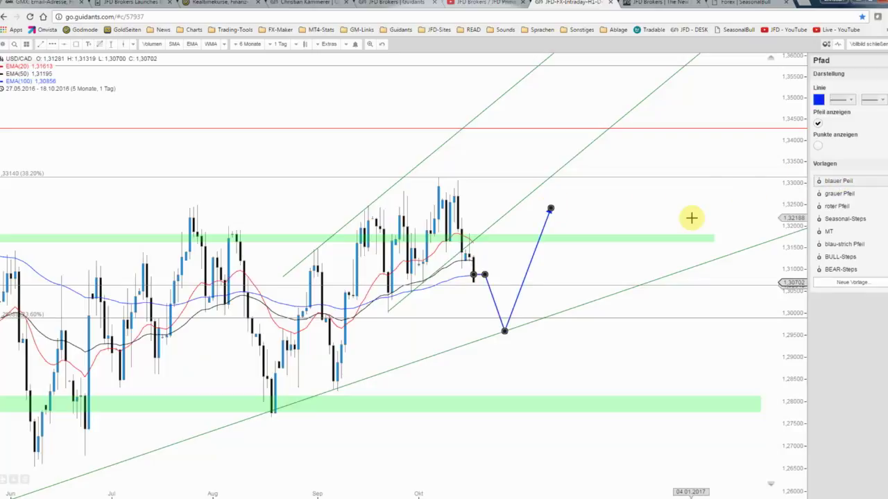
click(692, 218)
scroll(697, 216, down, 3)
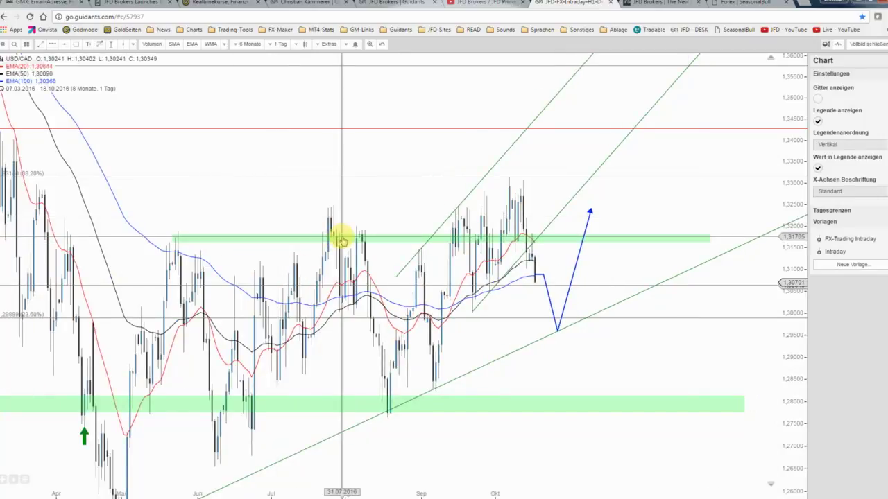
- Save the USD/CAD daily chart with its blue arrow path using Speichern
scroll(342, 239, up, 1)
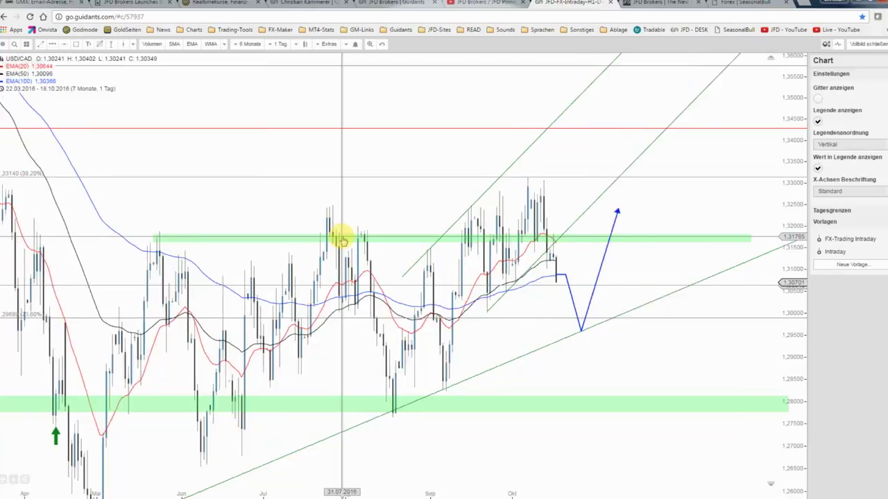
scroll(341, 235, up, 1)
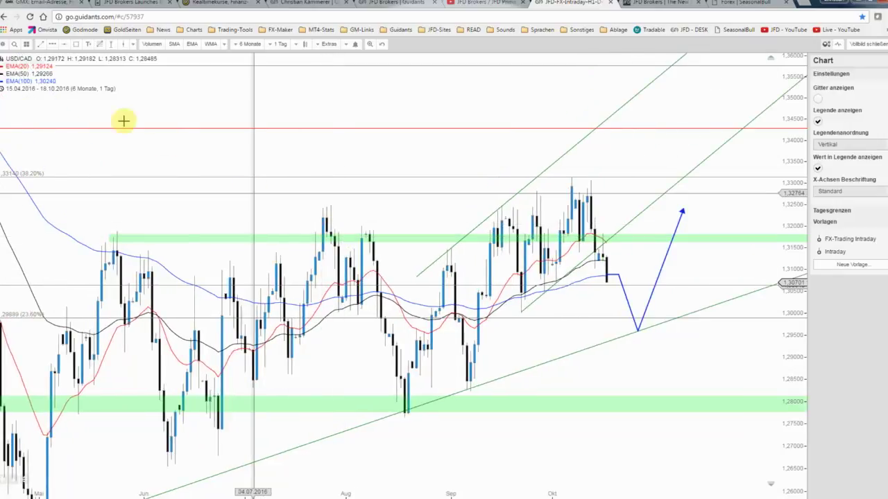
mouse_move(3, 55)
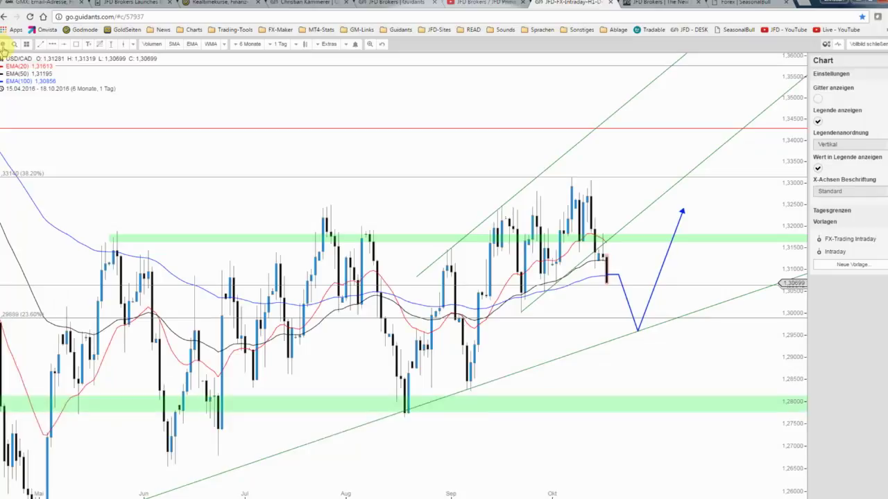
click(4, 45)
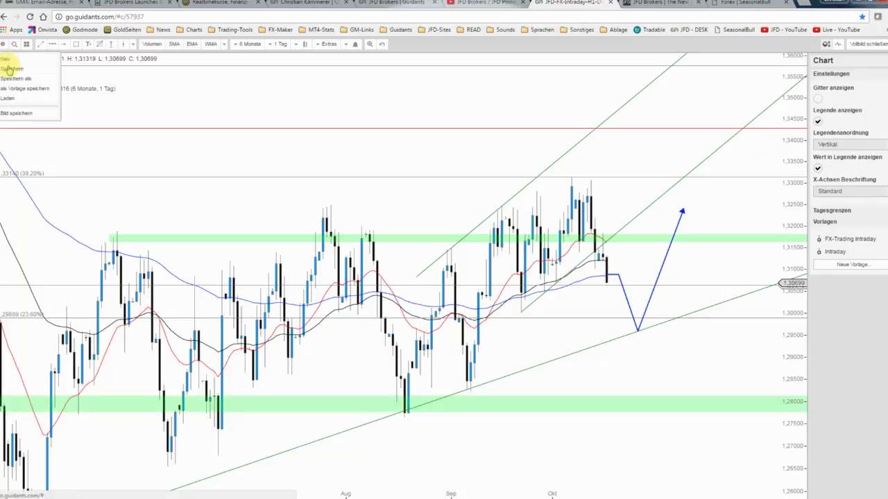
click(10, 68)
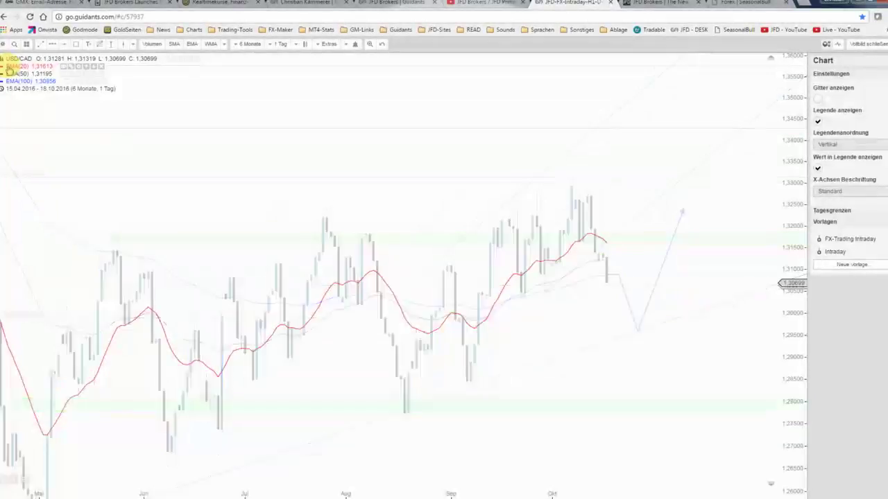